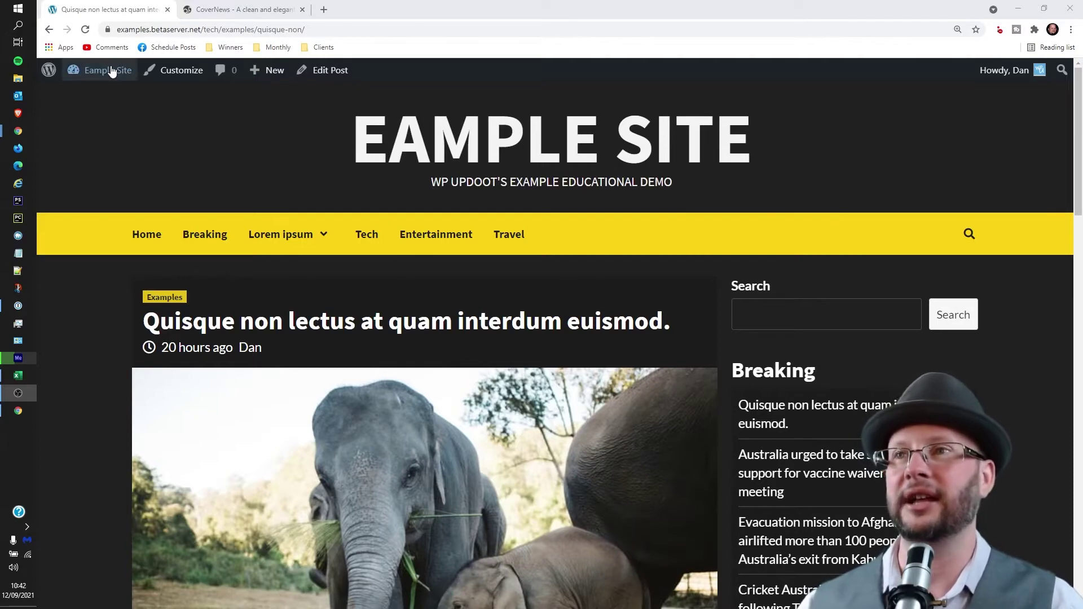
- Go to the admin dashboard and open Appearance > Menus, showing the existing Footer menu
{"action": "mouse_move", "coordinate": [103, 84]}
{"action": "left_click", "coordinate": [100, 93]}
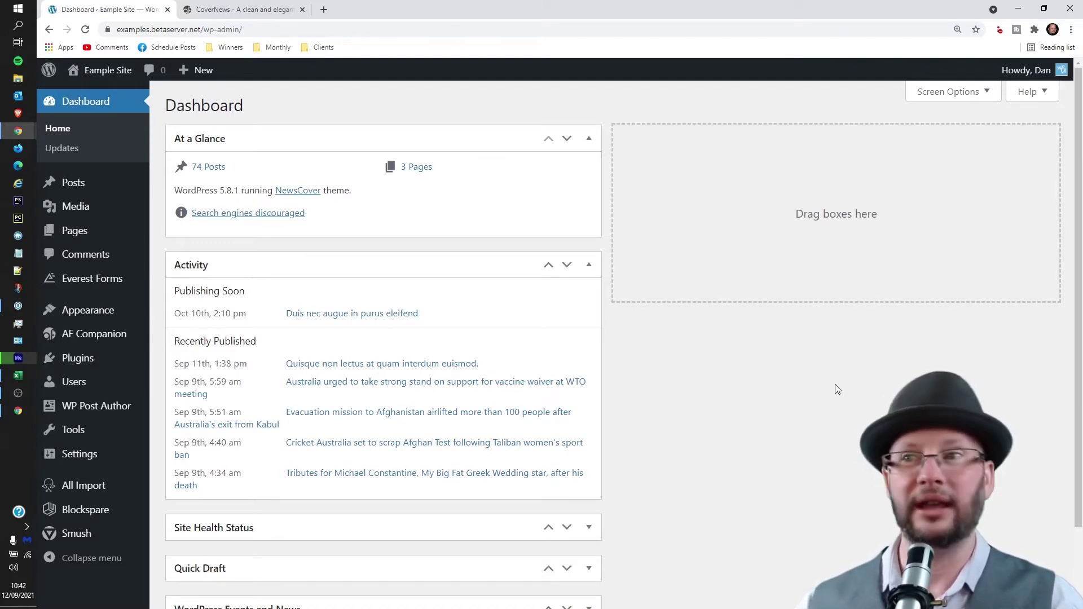
{"action": "mouse_move", "coordinate": [103, 321]}
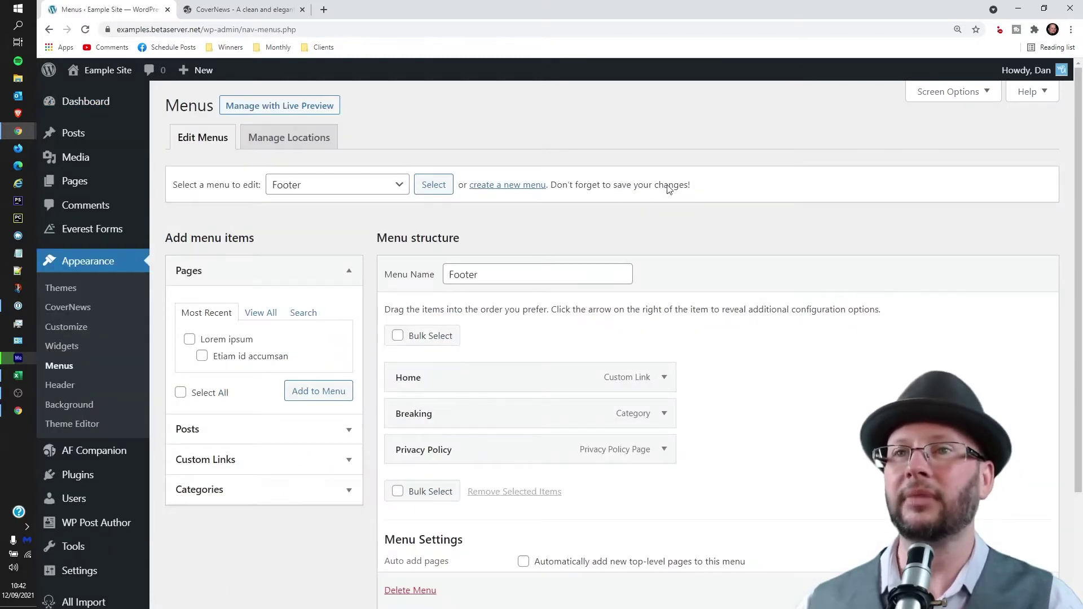
{"action": "left_click", "coordinate": [364, 185]}
{"action": "left_click", "coordinate": [588, 244]}
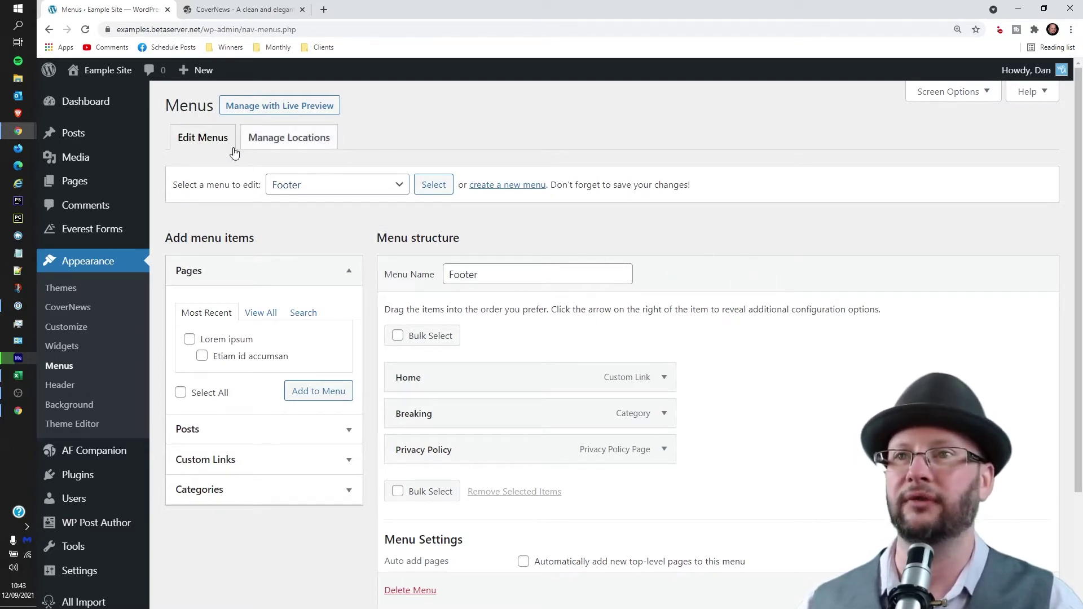
- Create a new menu named 'Sidebar Quick Links'
{"action": "left_click", "coordinate": [516, 187]}
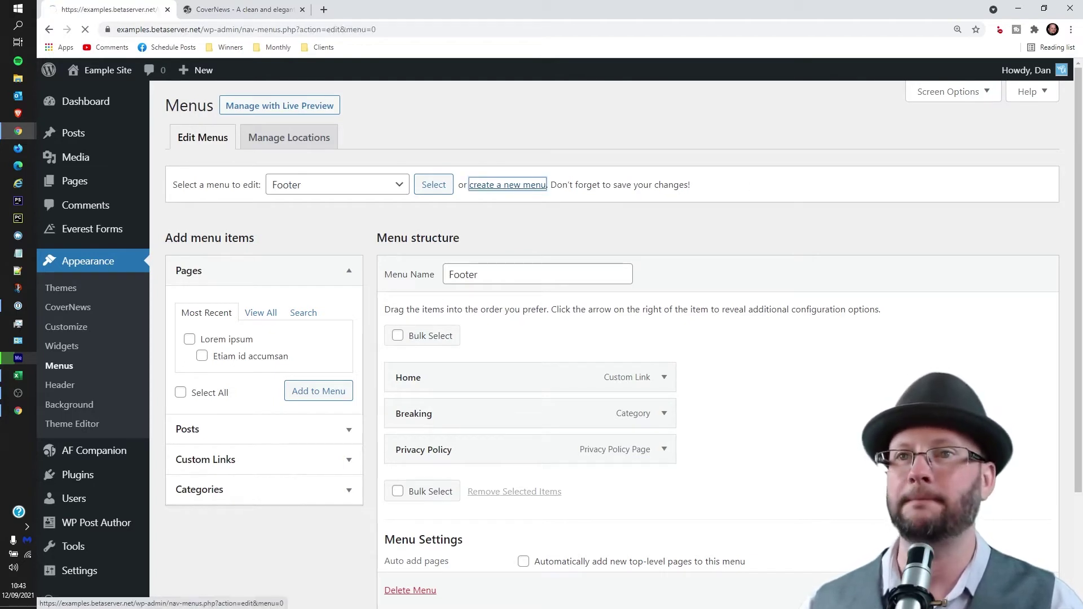
{"action": "left_click", "coordinate": [573, 275]}
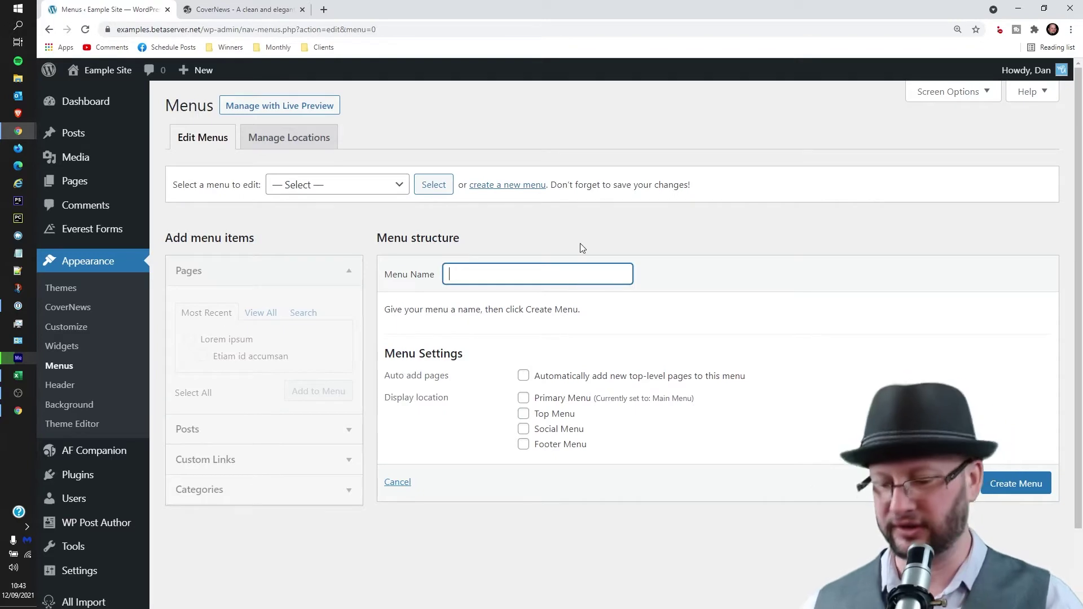
{"action": "type", "text": "Sideba"}
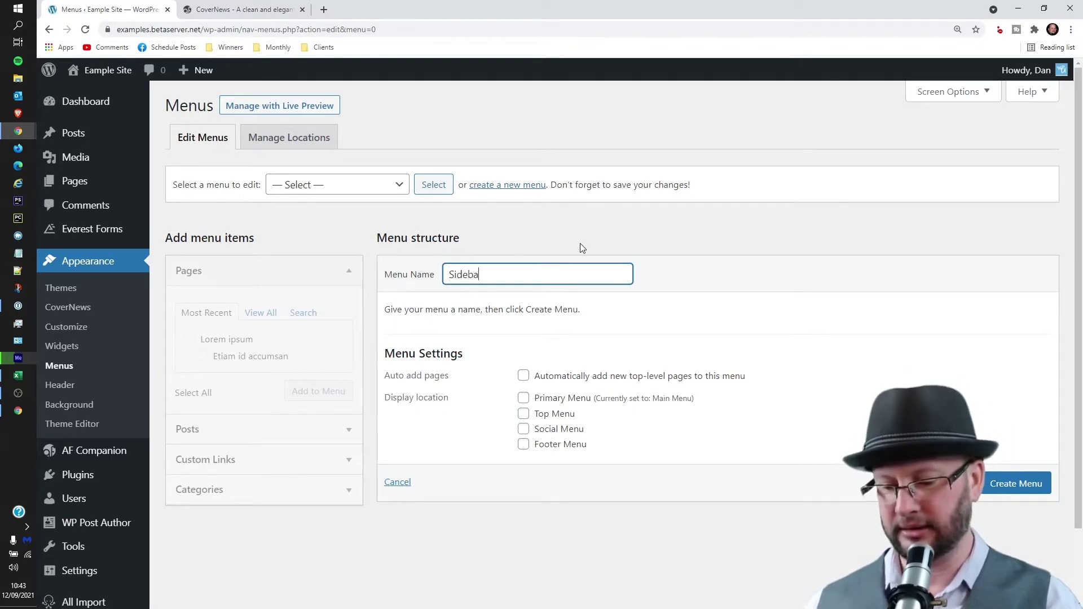
{"action": "type", "text": "r Quick Links"}
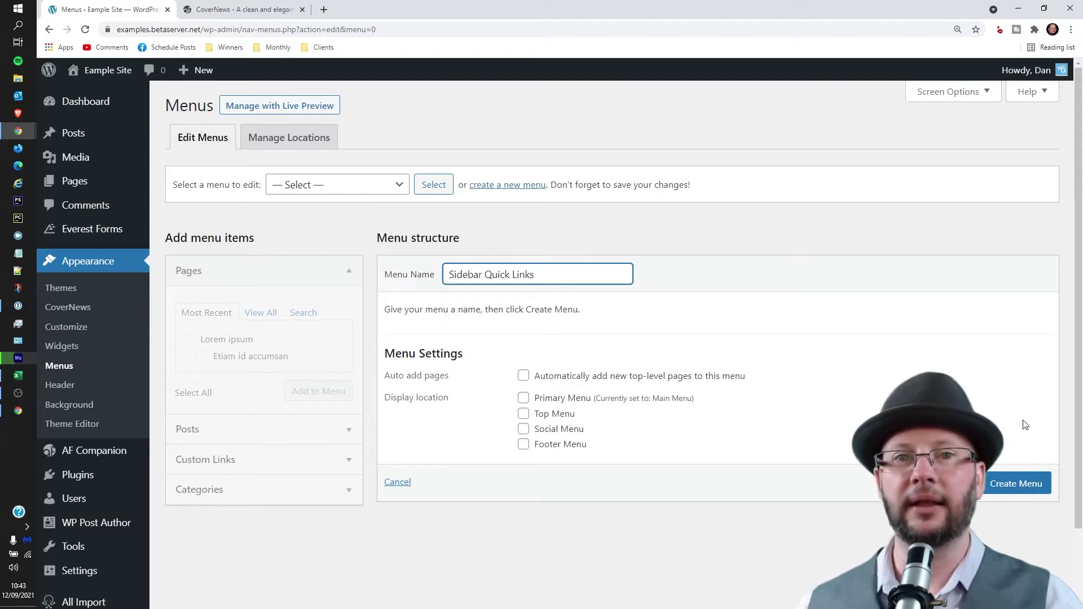
{"action": "left_click", "coordinate": [1025, 484]}
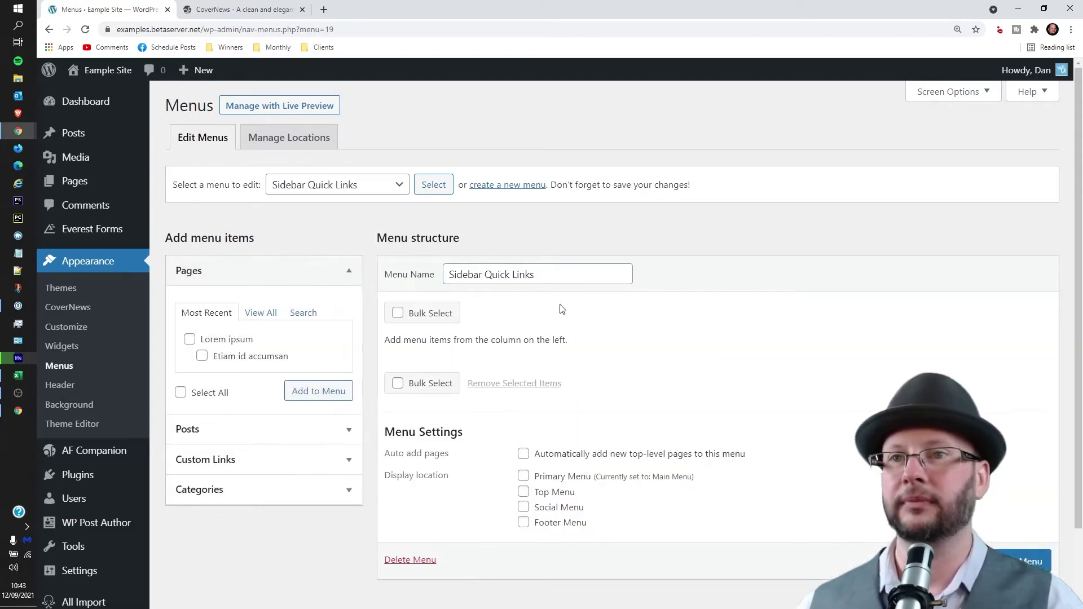
- Show all pages in the Pages panel, leaving Home unticked
{"action": "left_click", "coordinate": [549, 271]}
{"action": "left_click", "coordinate": [688, 246]}
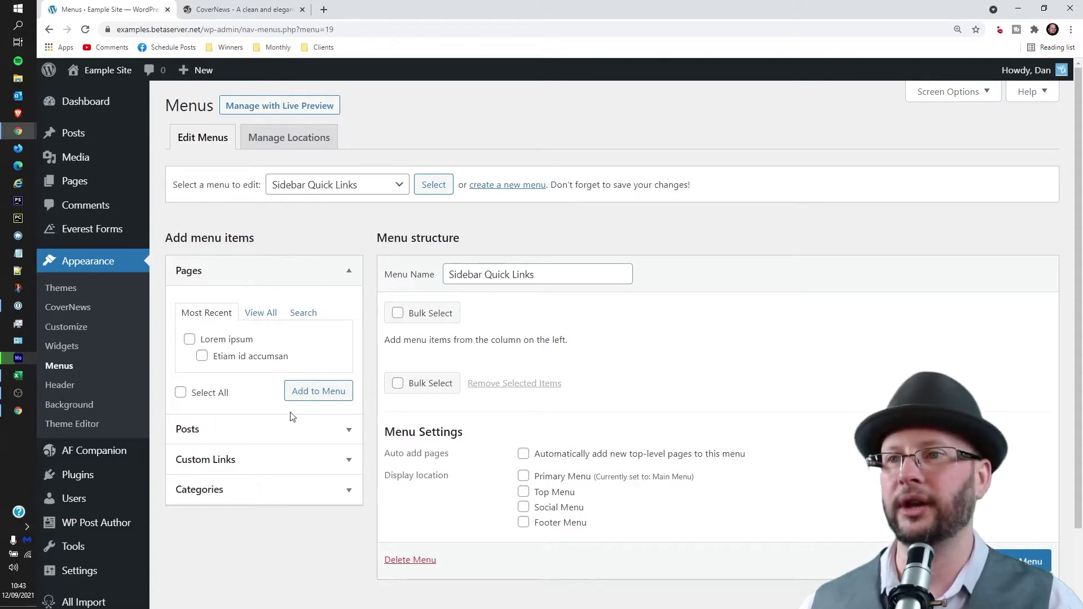
{"action": "scroll", "coordinate": [226, 415], "scroll_direction": "down", "scroll_amount": 2}
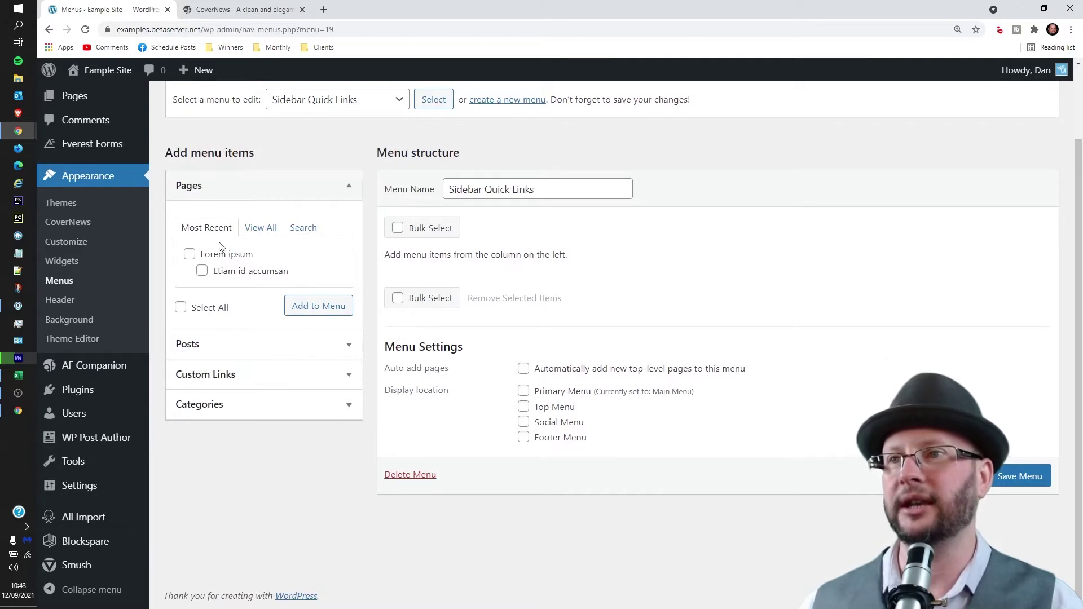
{"action": "left_click", "coordinate": [255, 227]}
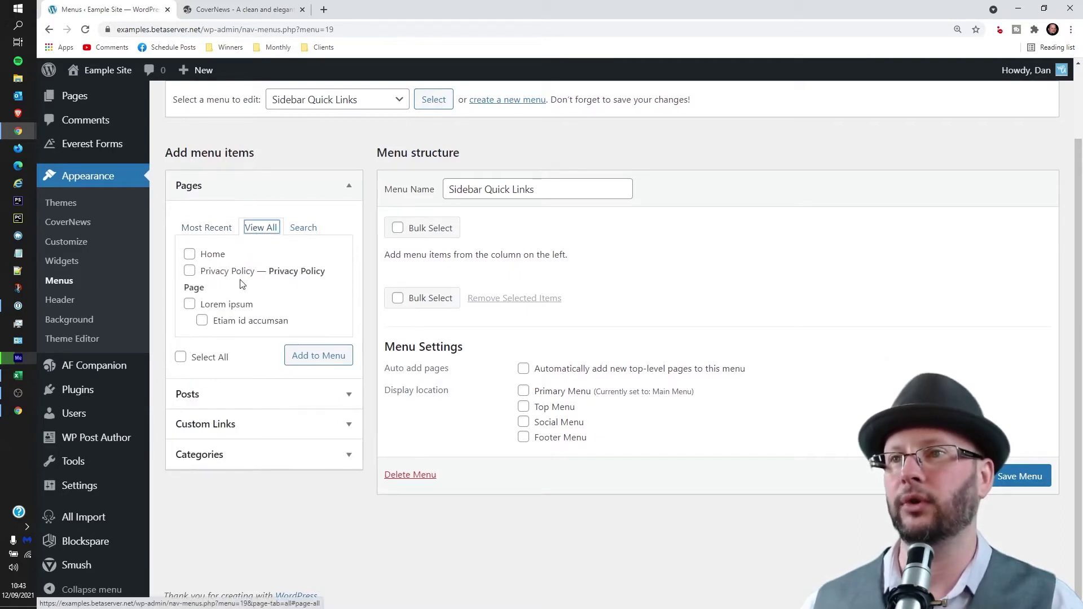
{"action": "left_click", "coordinate": [210, 254]}
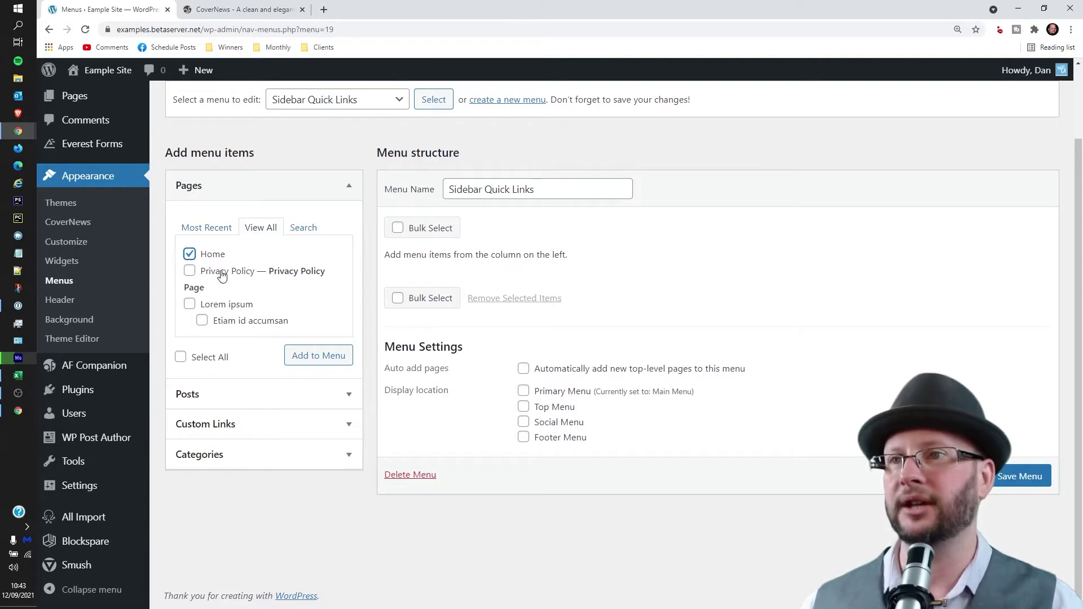
{"action": "left_click", "coordinate": [211, 255]}
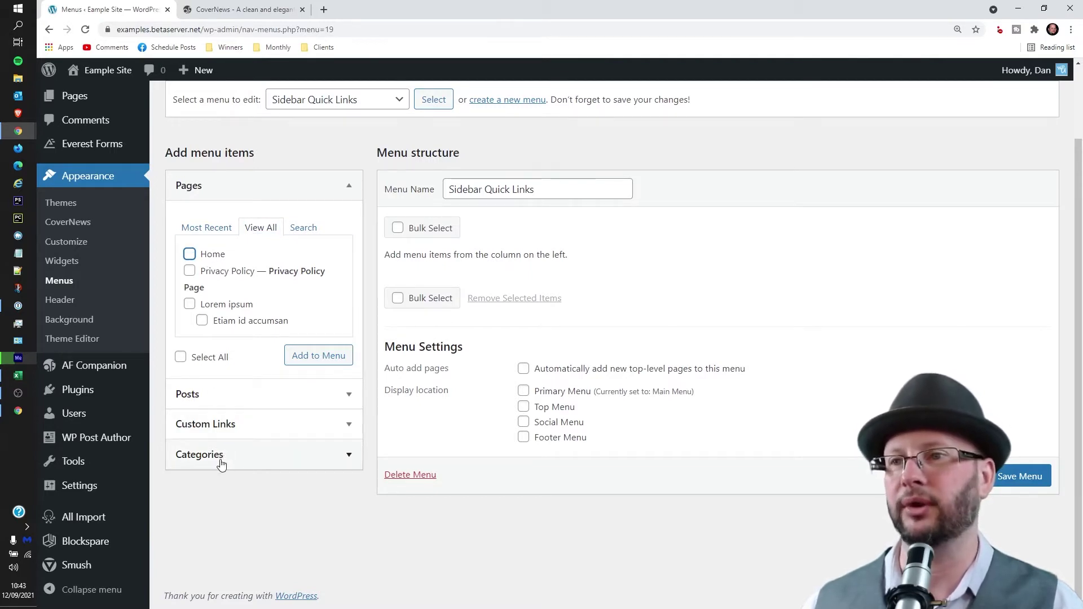
- Add the Breaking, Tech and Entertainment categories to the menu
{"action": "left_click", "coordinate": [221, 462]}
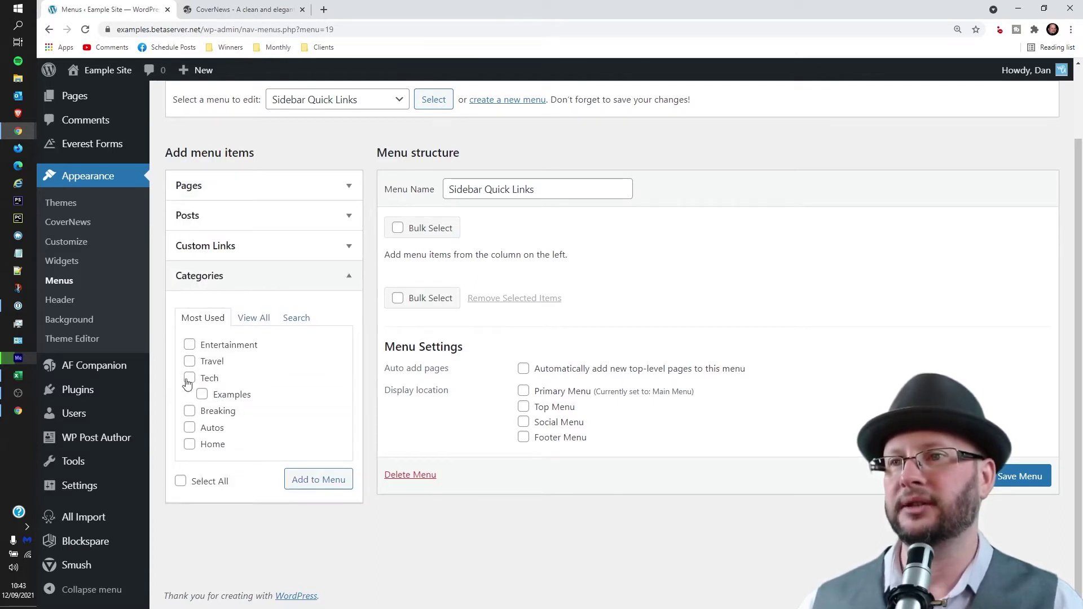
{"action": "left_click", "coordinate": [189, 412]}
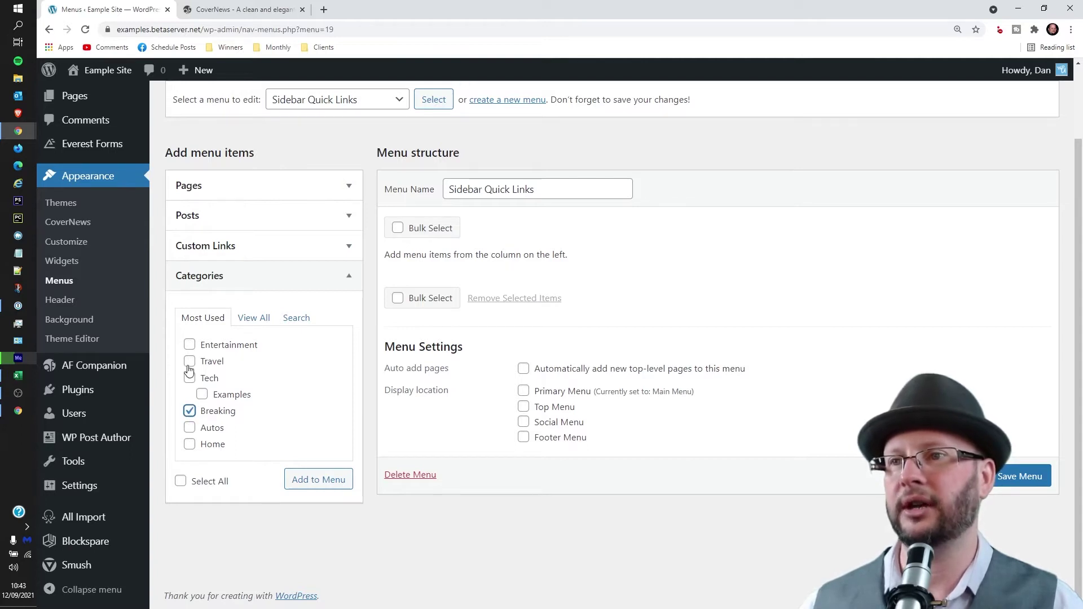
{"action": "left_click", "coordinate": [190, 379]}
{"action": "left_click", "coordinate": [189, 346]}
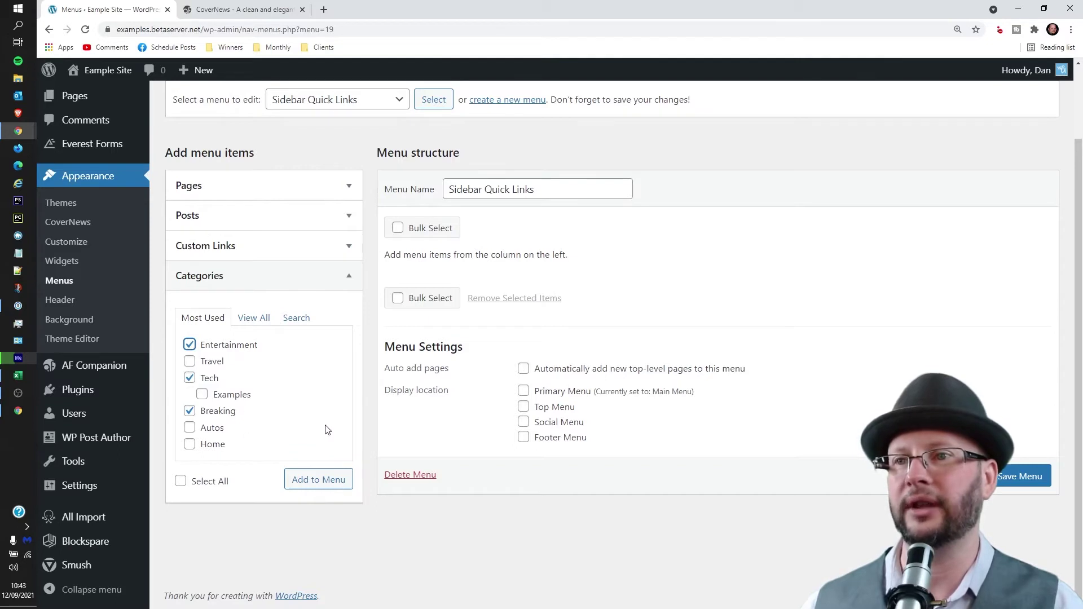
{"action": "left_click", "coordinate": [319, 479]}
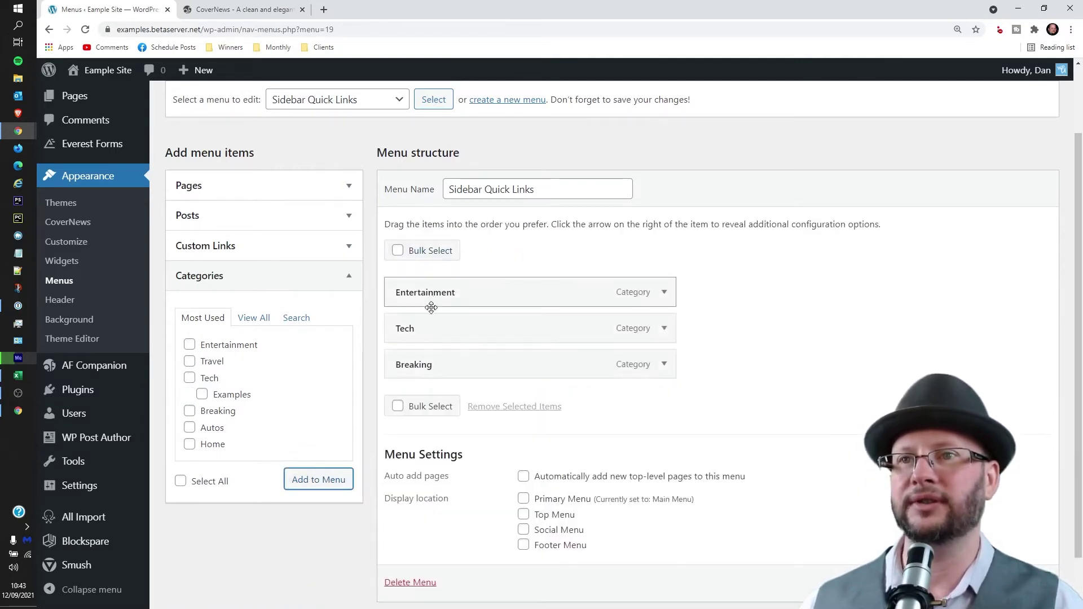
- Move Breaking to the top of the menu and save Sidebar Quick Links
{"action": "left_click_drag", "start_coordinate": [495, 374], "coordinate": [492, 296]}
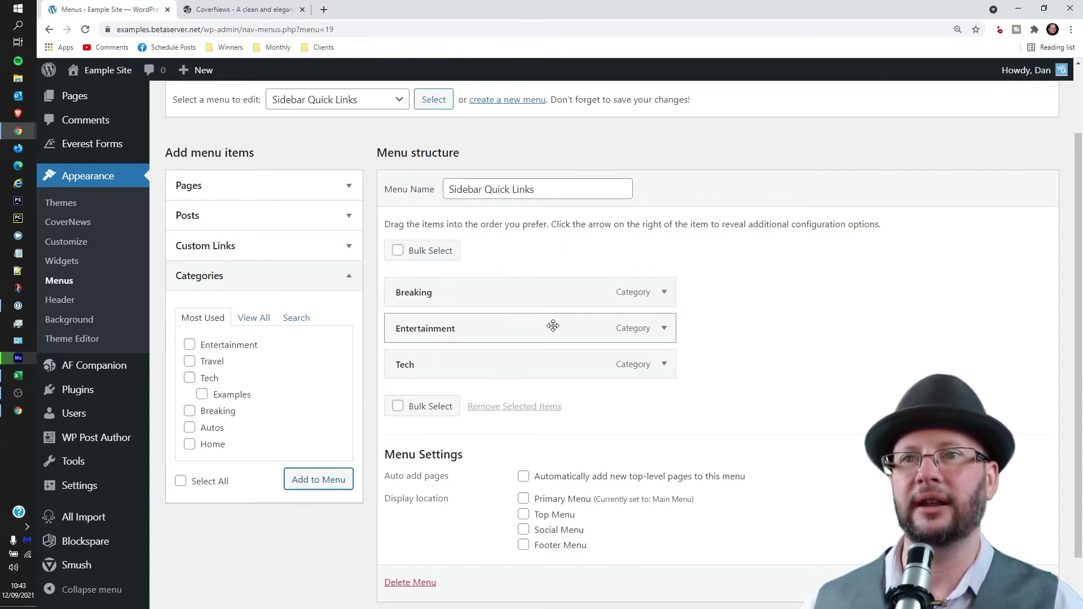
{"action": "scroll", "coordinate": [803, 339], "scroll_direction": "down", "scroll_amount": 1}
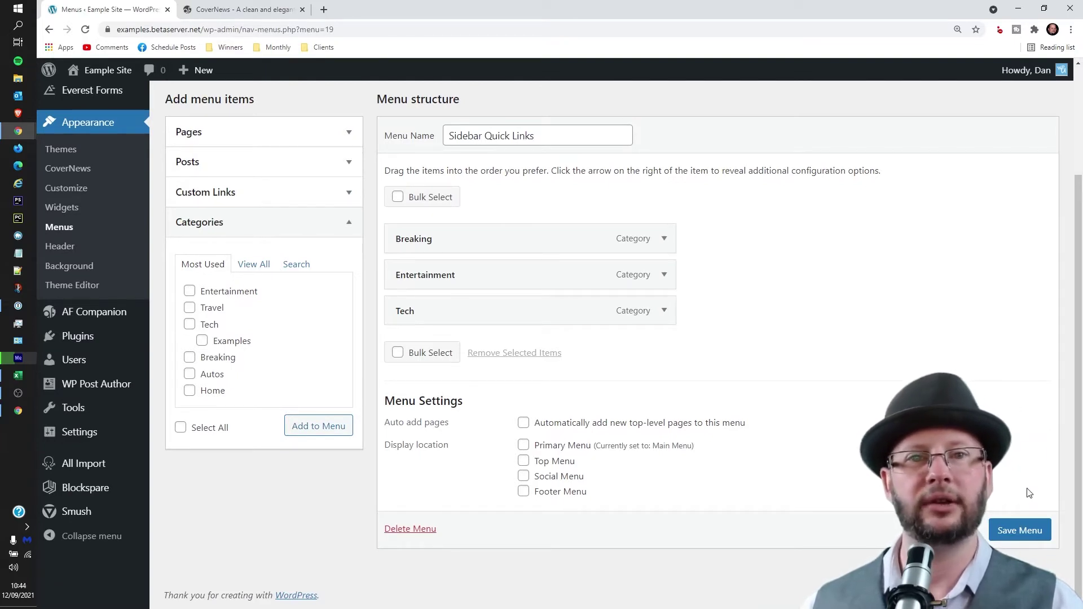
{"action": "left_click", "coordinate": [1020, 530]}
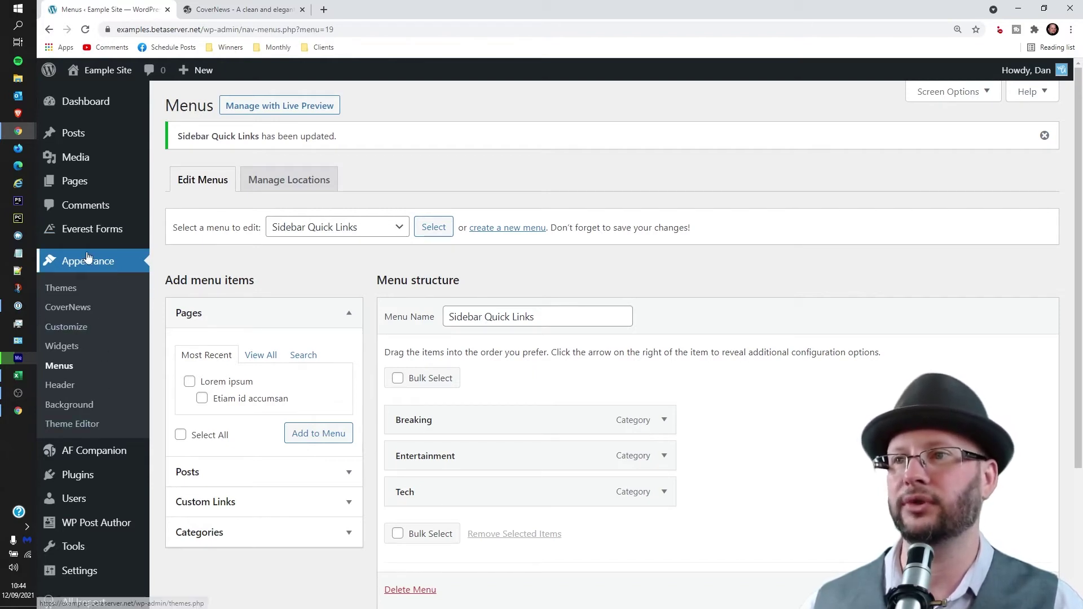
- Open the Customizer, preview the 'Quisque non lectus at quam interdum euismod.' post, and open Widgets
{"action": "left_click", "coordinate": [66, 333]}
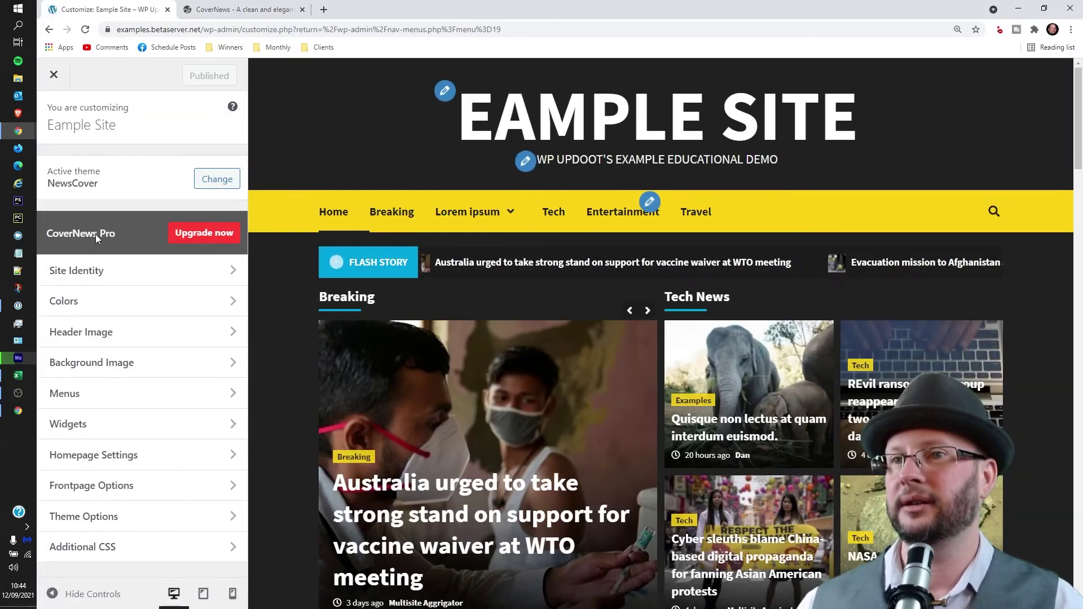
{"action": "mouse_move", "coordinate": [447, 215]}
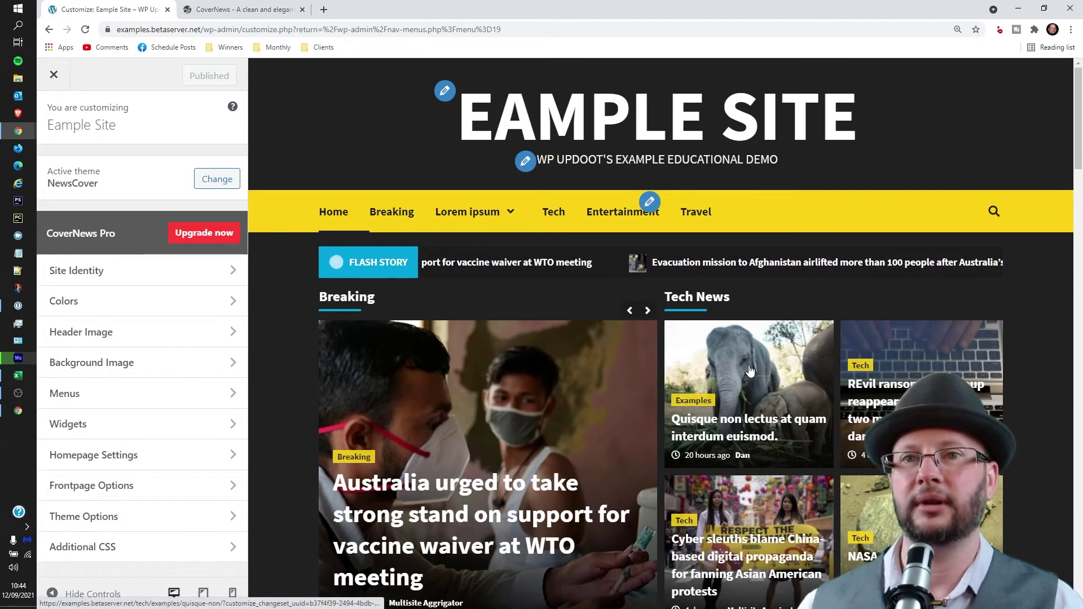
{"action": "left_click", "coordinate": [751, 395]}
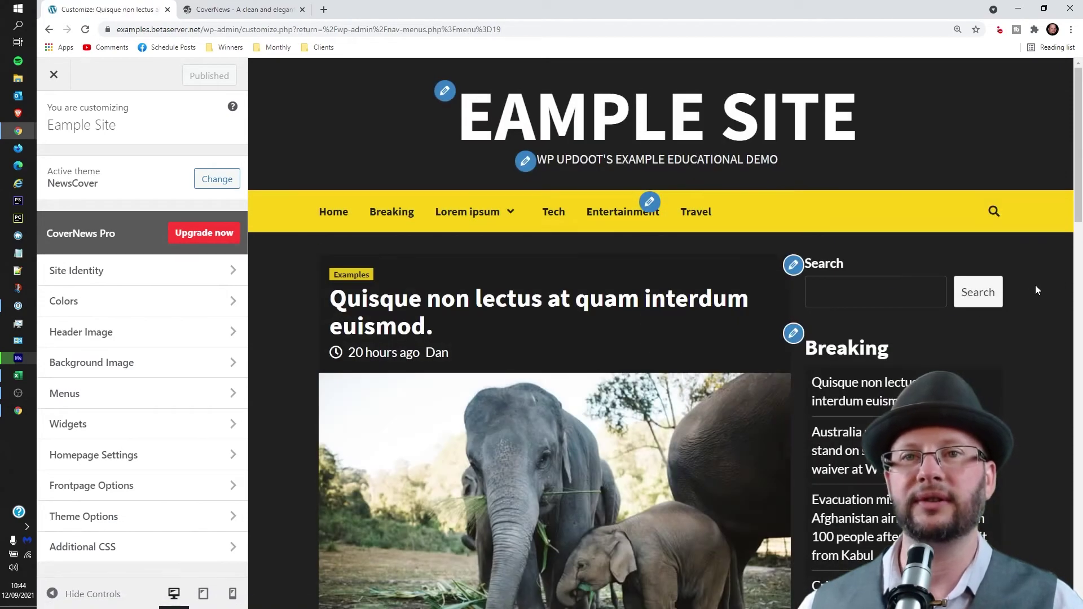
{"action": "scroll", "coordinate": [1035, 286], "scroll_direction": "down", "scroll_amount": 3}
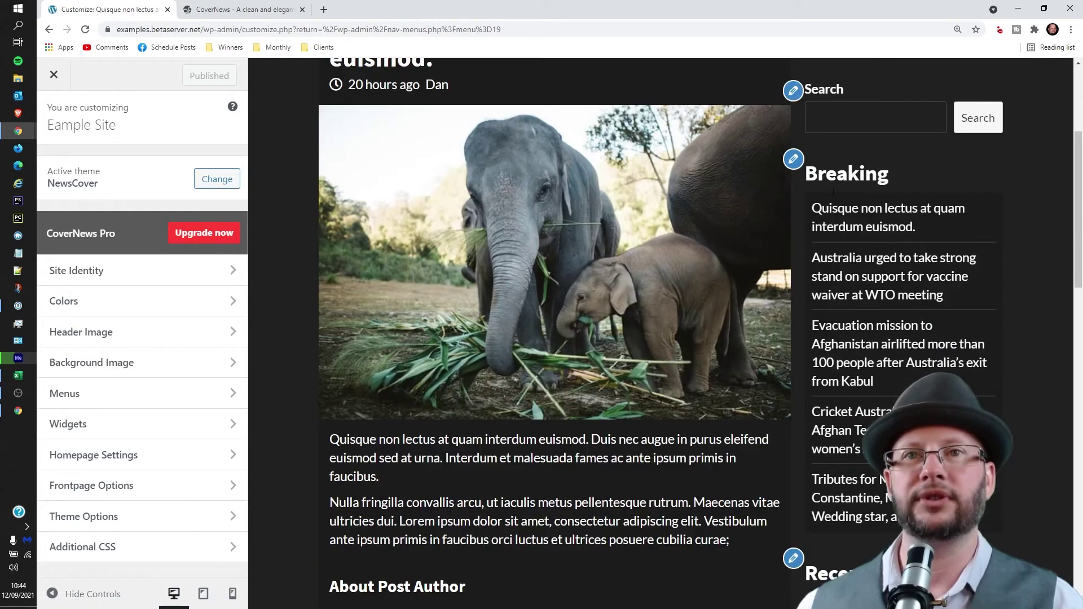
{"action": "left_click", "coordinate": [88, 433]}
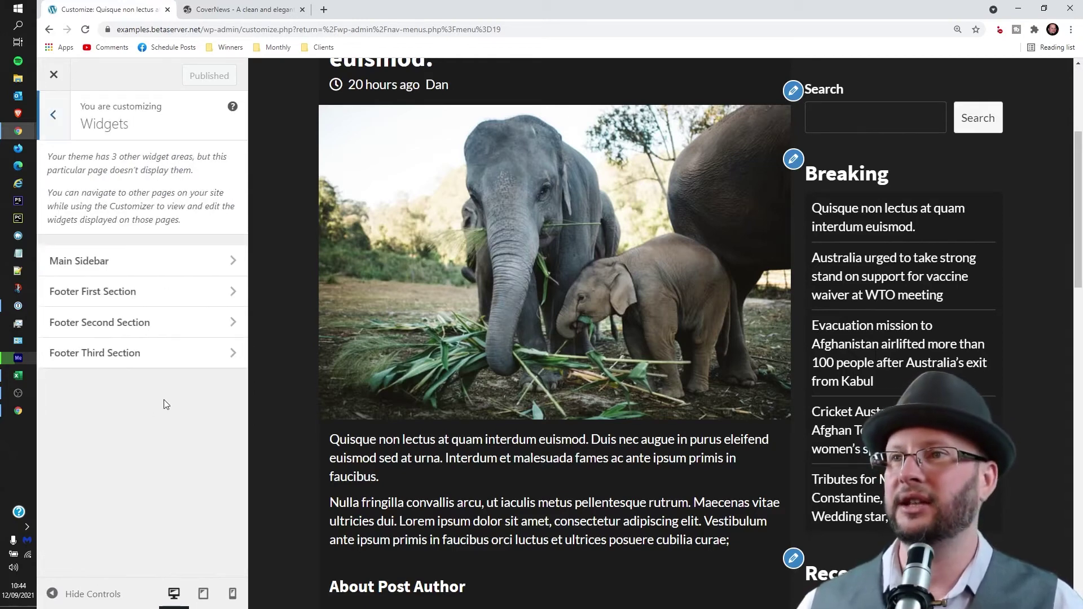
- Insert a Heading block reading 'Quick Links' above Breaking in the Main Sidebar
{"action": "left_click", "coordinate": [96, 267]}
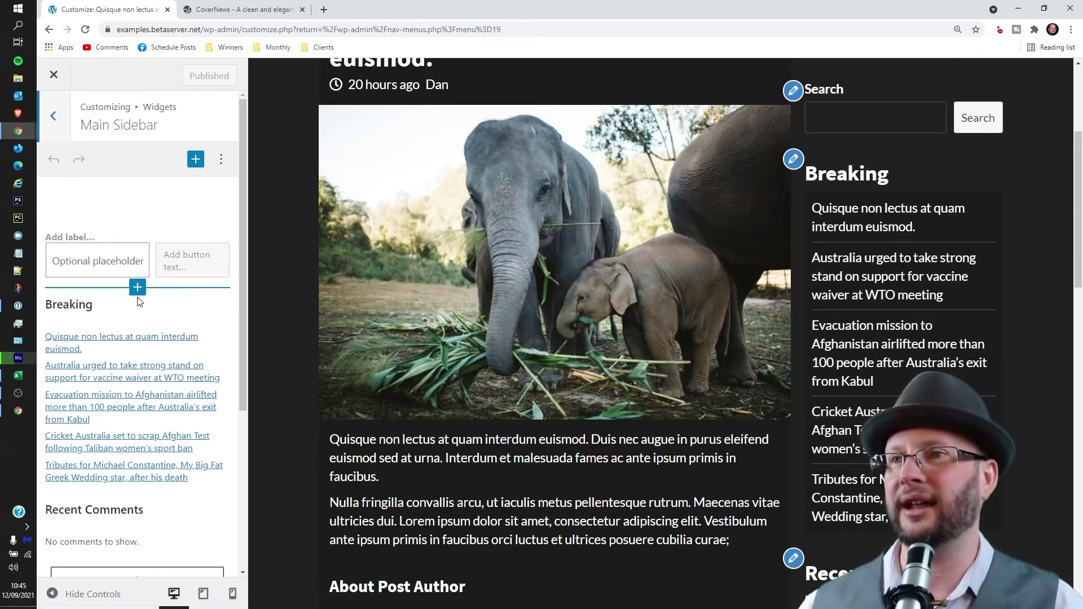
{"action": "mouse_move", "coordinate": [139, 287]}
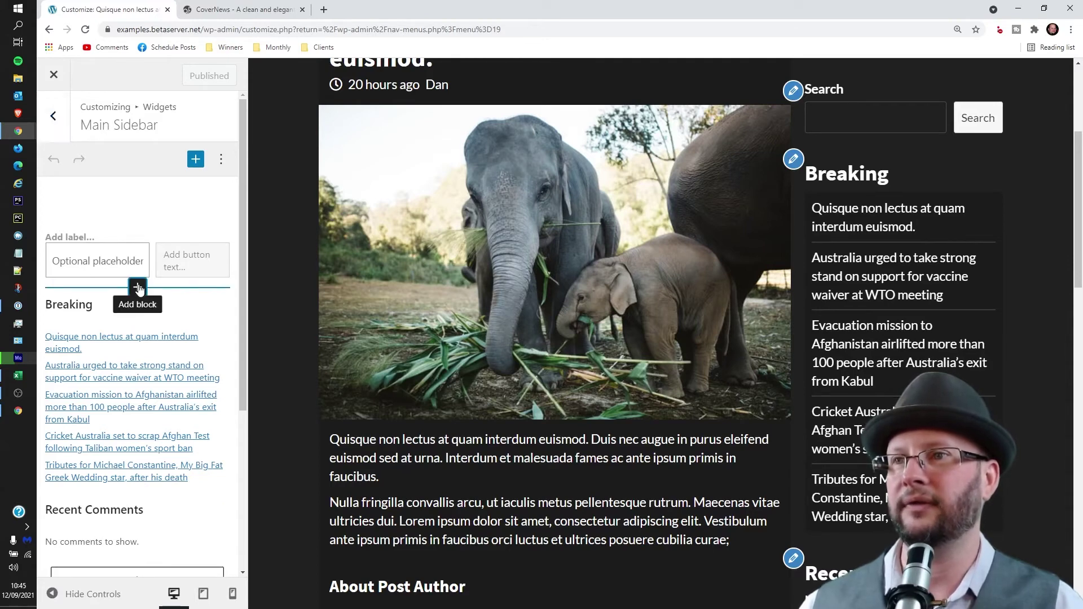
{"action": "left_click", "coordinate": [138, 288]}
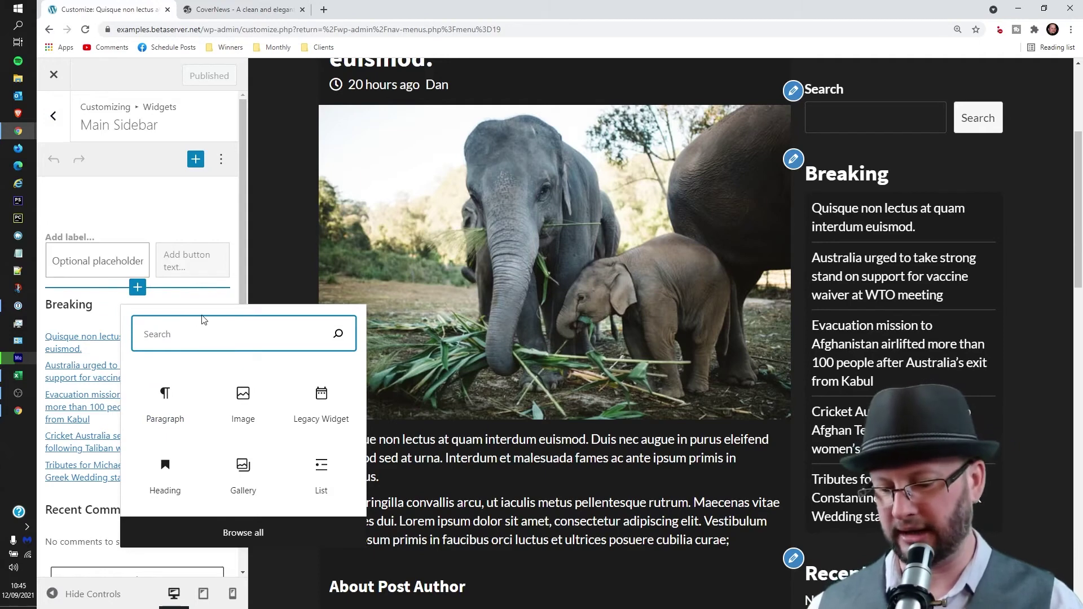
{"action": "type", "text": "tit"}
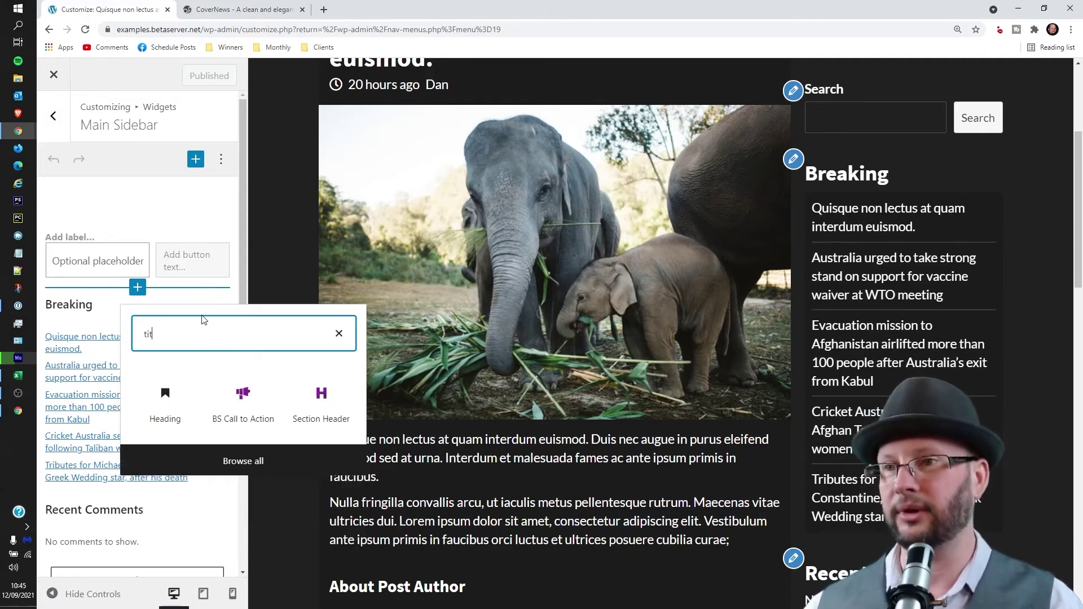
{"action": "left_click", "coordinate": [164, 398]}
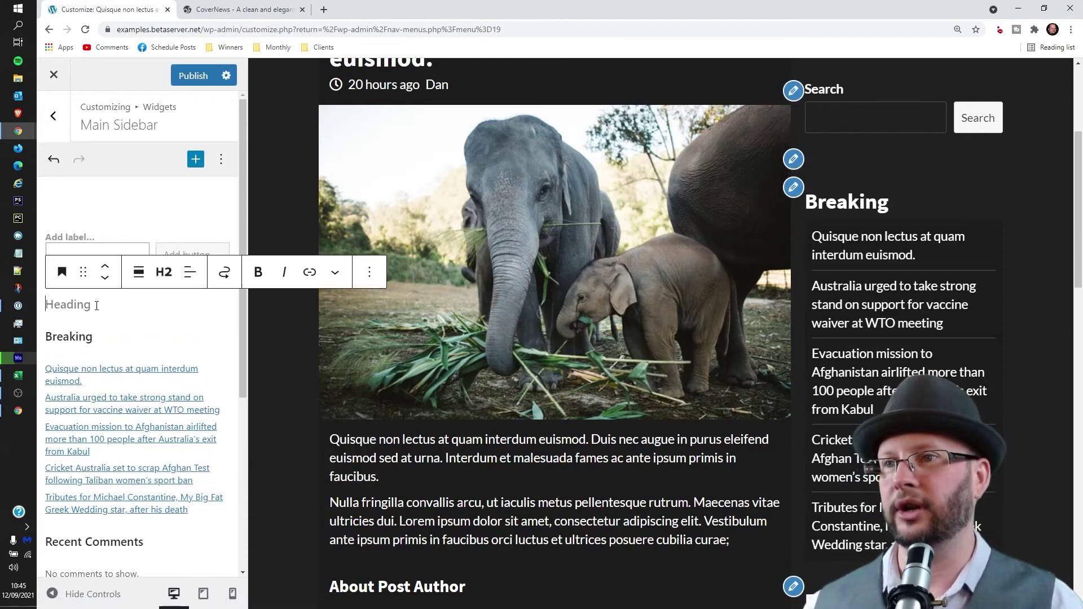
{"action": "type", "text": "Quick Links"}
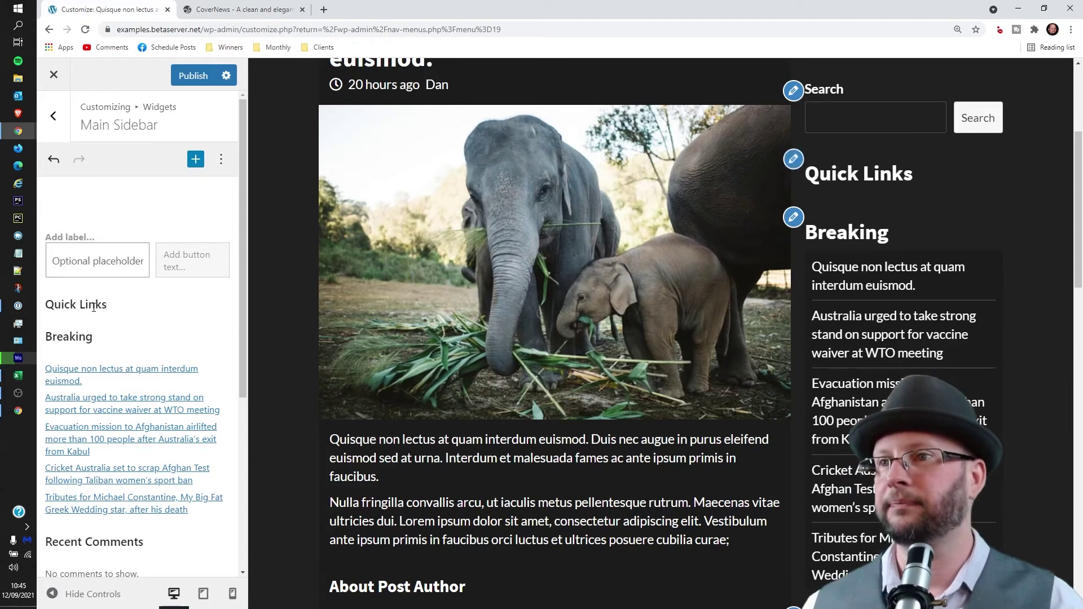
- Insert a Navigation Menu block below the Quick Links heading
{"action": "mouse_move", "coordinate": [135, 320]}
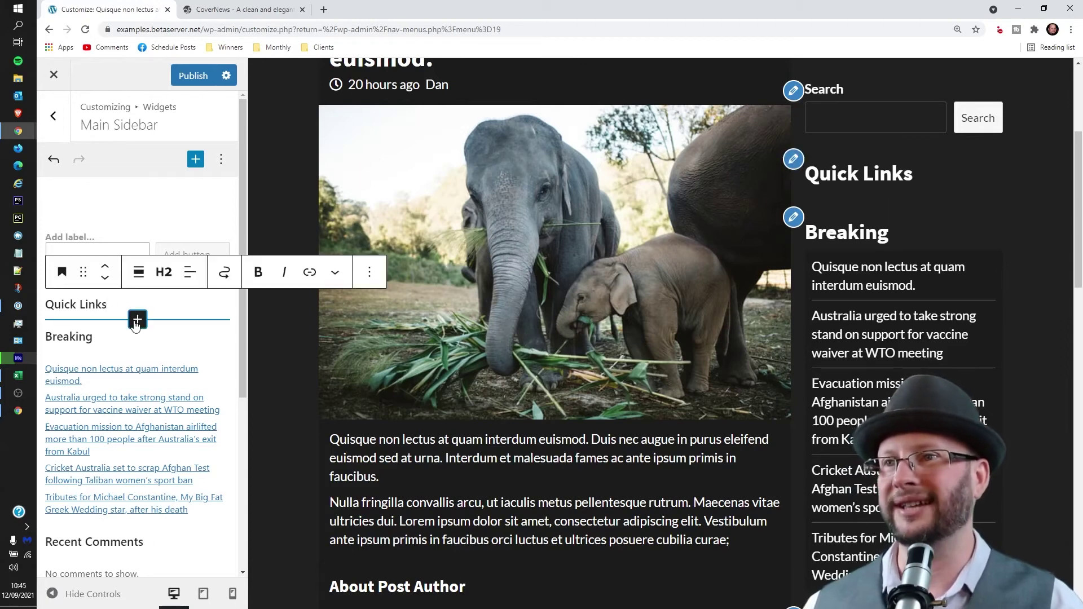
{"action": "left_click", "coordinate": [137, 320]}
{"action": "type", "text": "menu"}
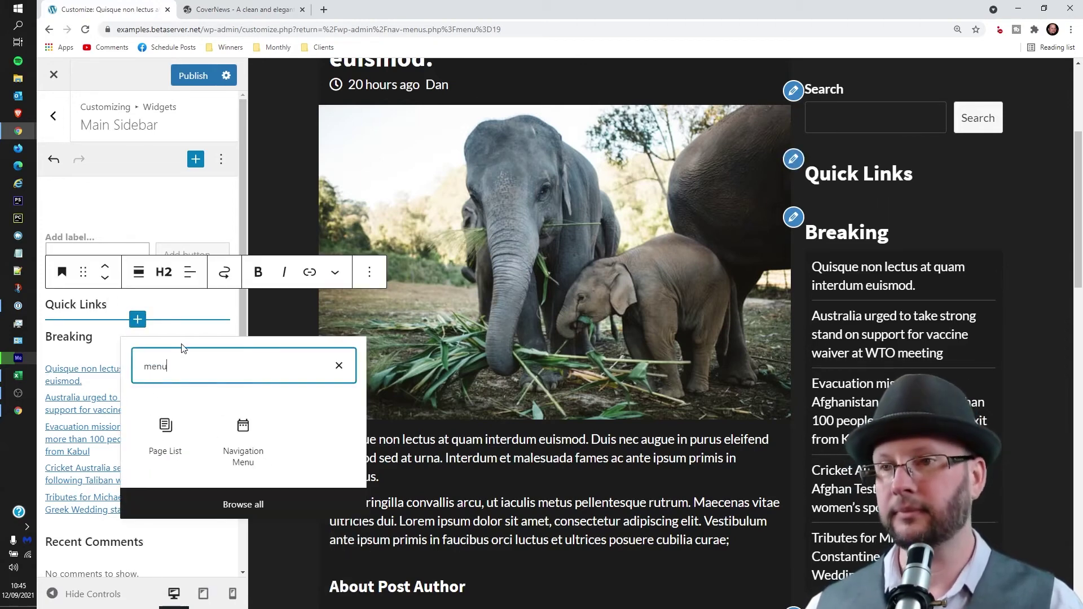
{"action": "left_click", "coordinate": [256, 447]}
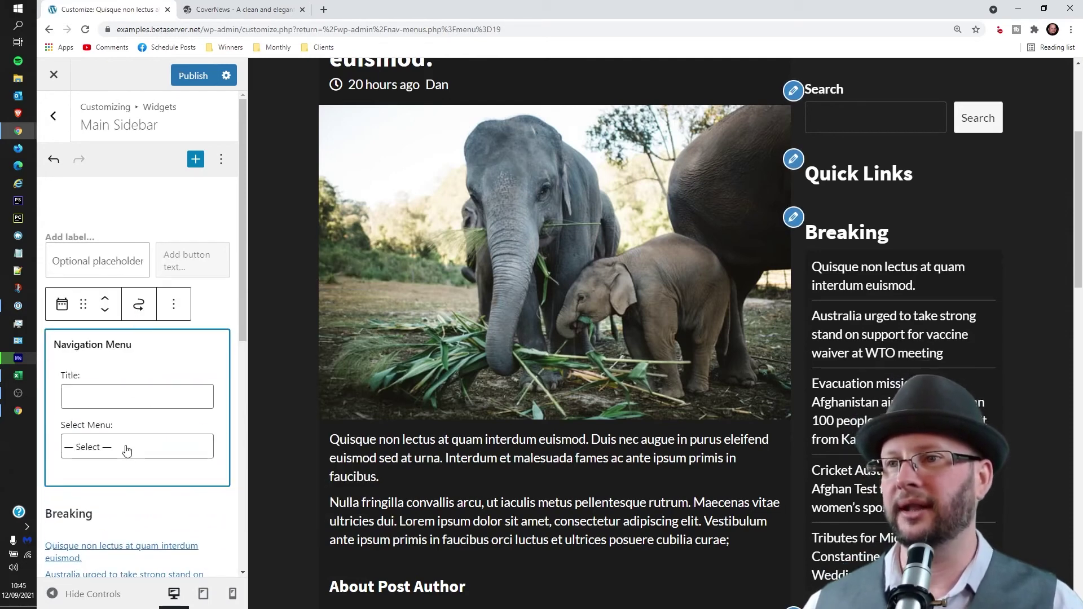
- Select Sidebar Quick Links as the block's menu and publish the sidebar changes
{"action": "left_click", "coordinate": [127, 449]}
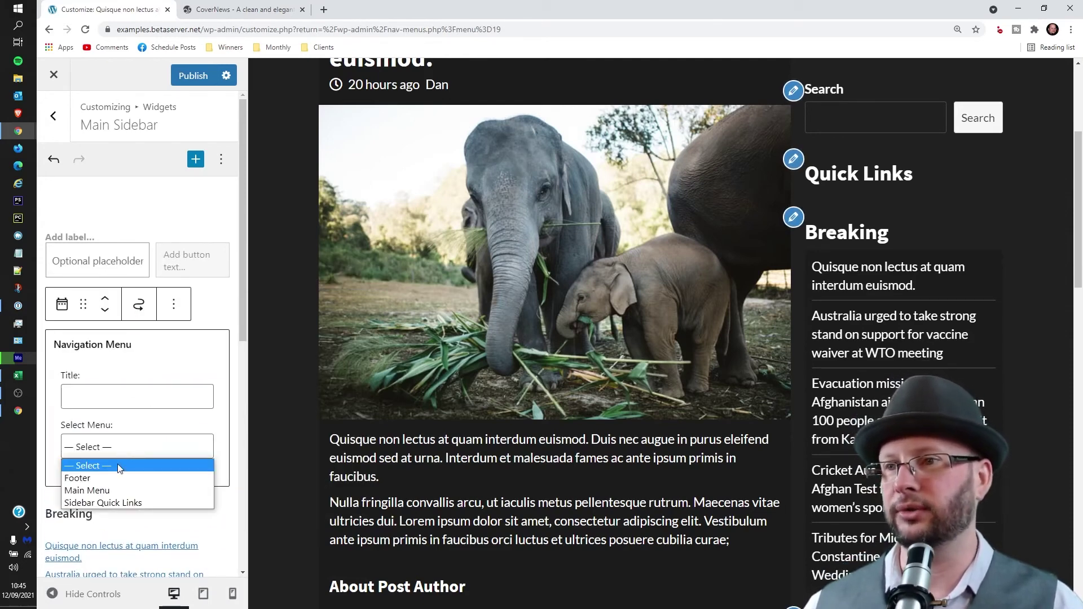
{"action": "left_click", "coordinate": [109, 503]}
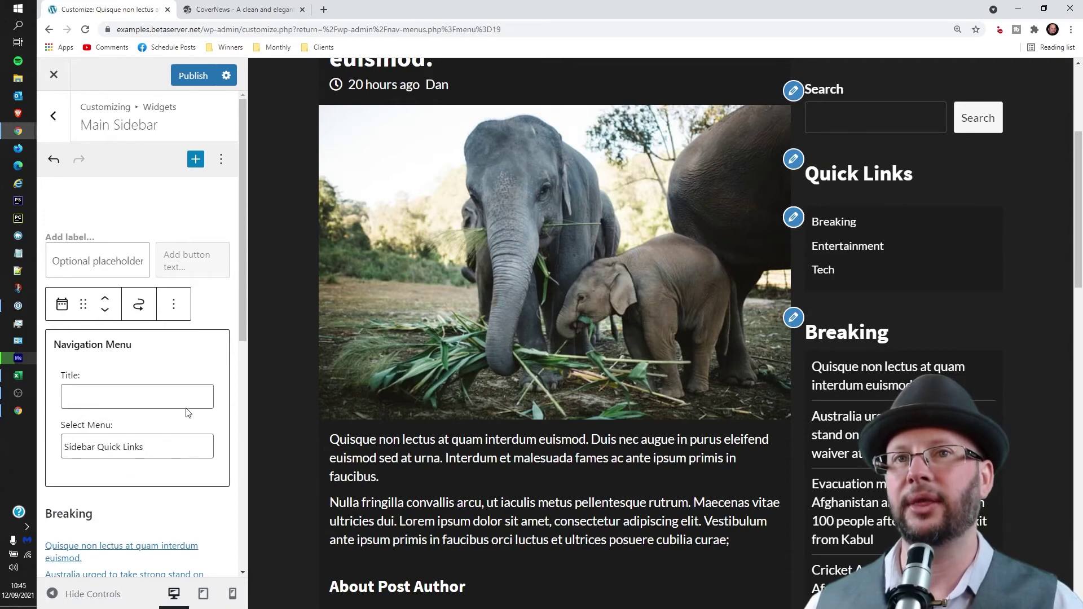
{"action": "left_click", "coordinate": [196, 82]}
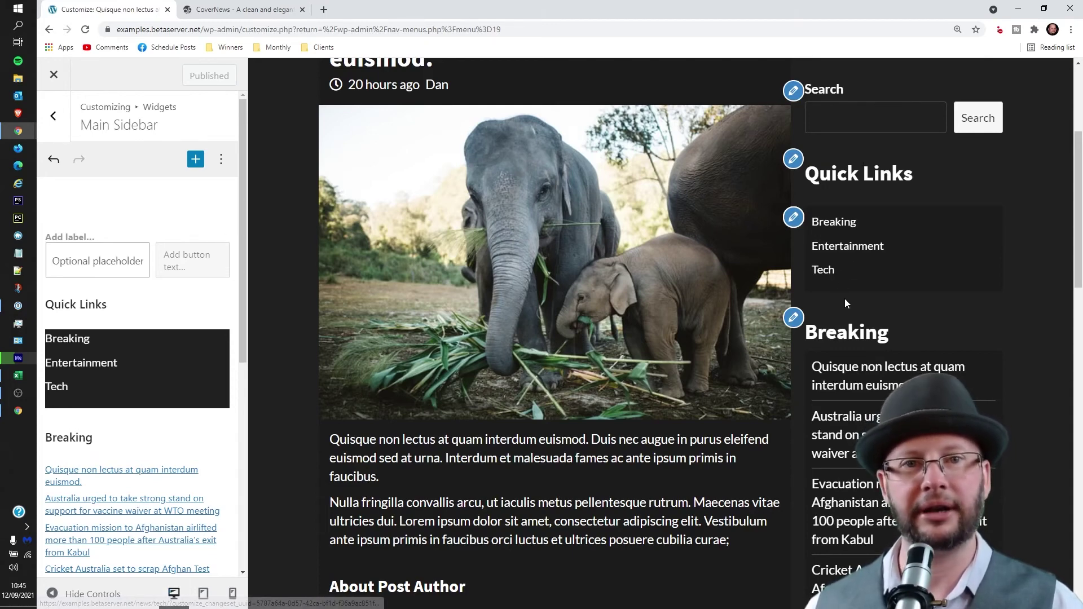
{"action": "left_click", "coordinate": [56, 71]}
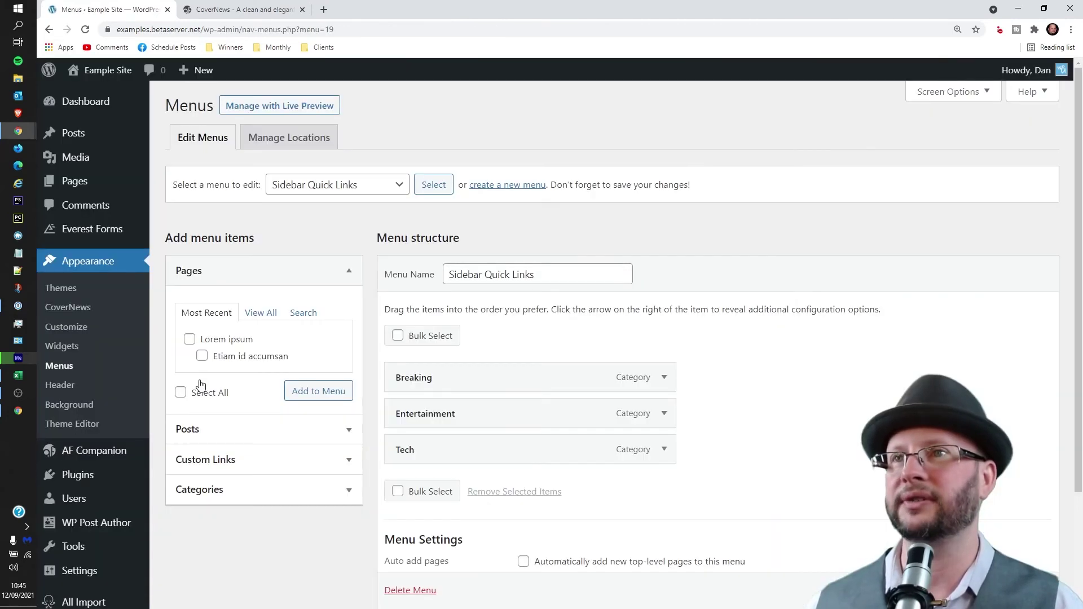
- Visit the live site and open the 'Quisque non lectus' post
{"action": "mouse_move", "coordinate": [102, 72]}
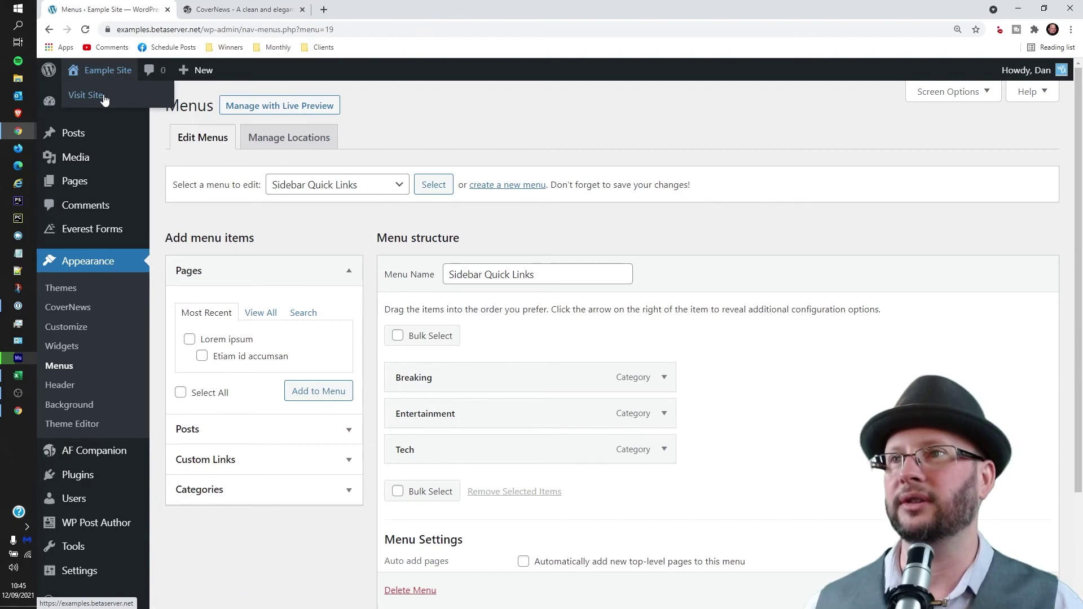
{"action": "left_click", "coordinate": [105, 98]}
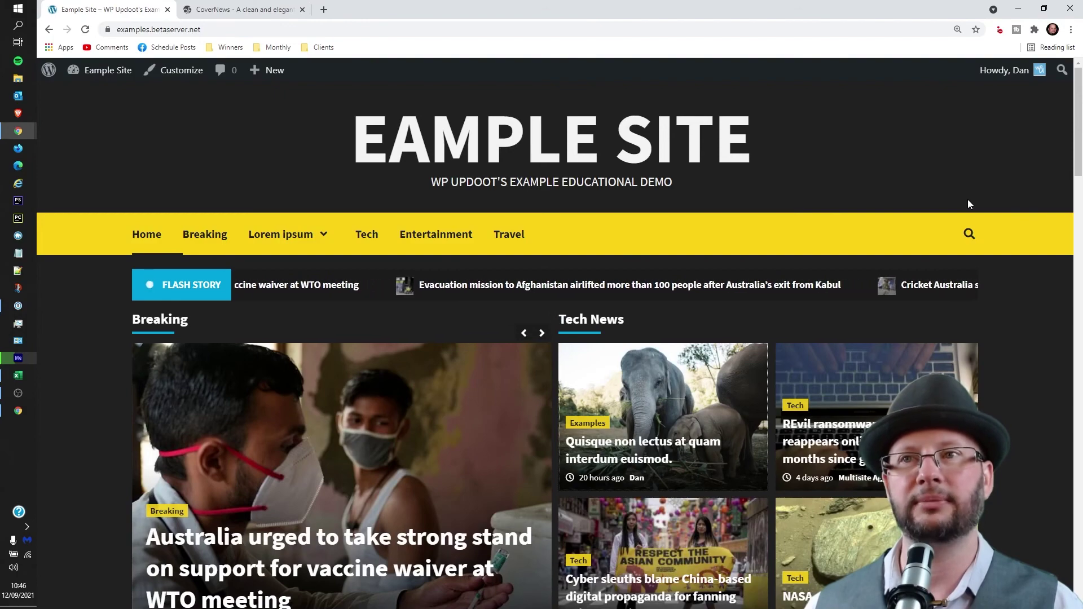
{"action": "left_click", "coordinate": [759, 409]}
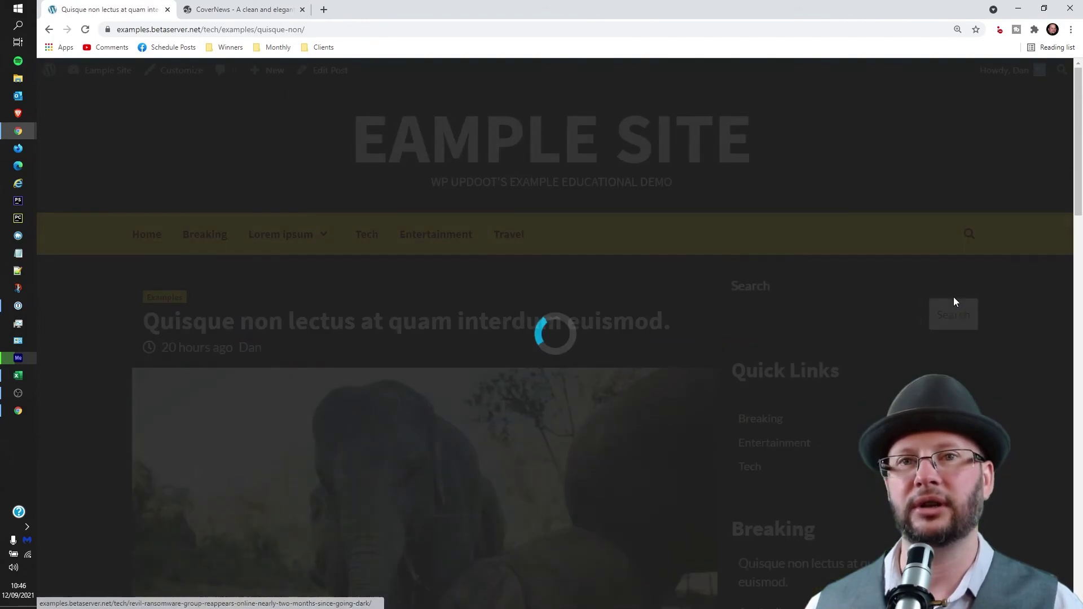
- Follow the Entertainment link under Quick Links in the sidebar and scroll the category page
{"action": "scroll", "coordinate": [975, 283], "scroll_direction": "down", "scroll_amount": 4}
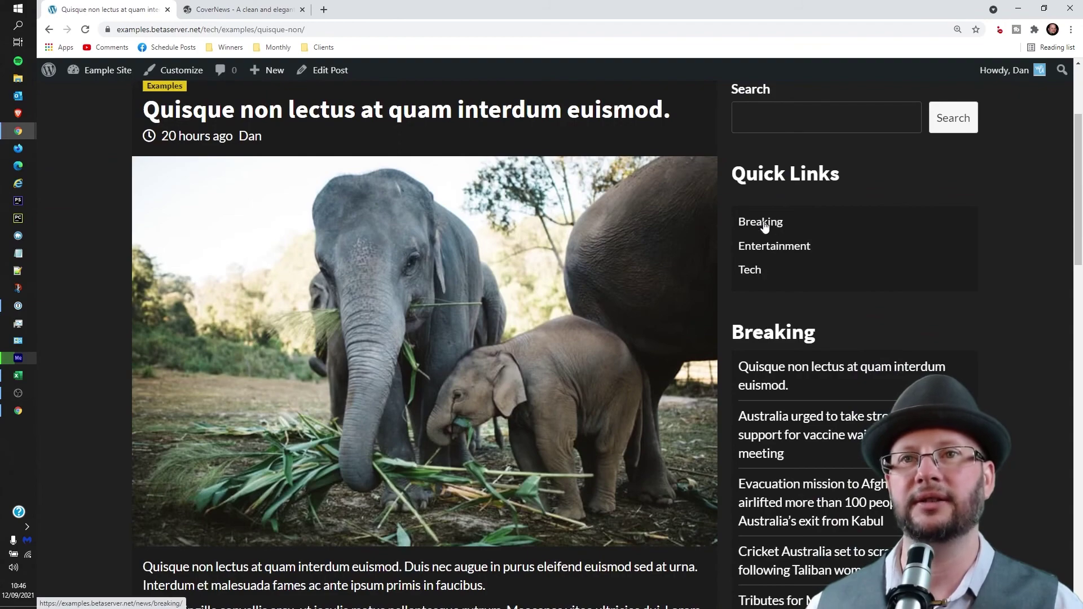
{"action": "left_click", "coordinate": [779, 247]}
{"action": "scroll", "coordinate": [978, 247], "scroll_direction": "down", "scroll_amount": 1}
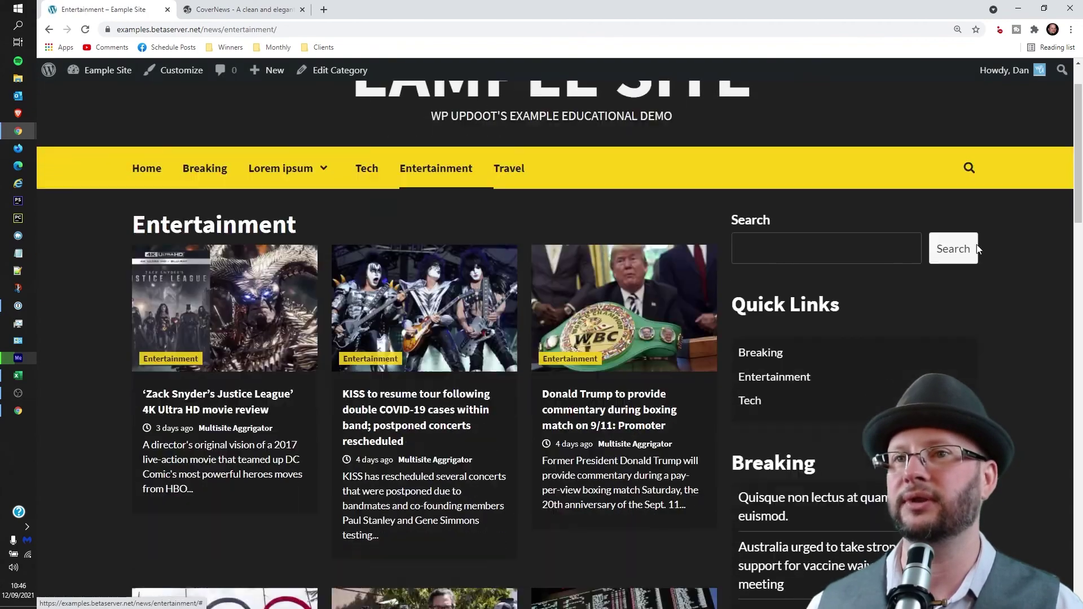
{"action": "scroll", "coordinate": [965, 248], "scroll_direction": "down", "scroll_amount": 7}
{"action": "scroll", "coordinate": [962, 248], "scroll_direction": "up", "scroll_amount": 5}
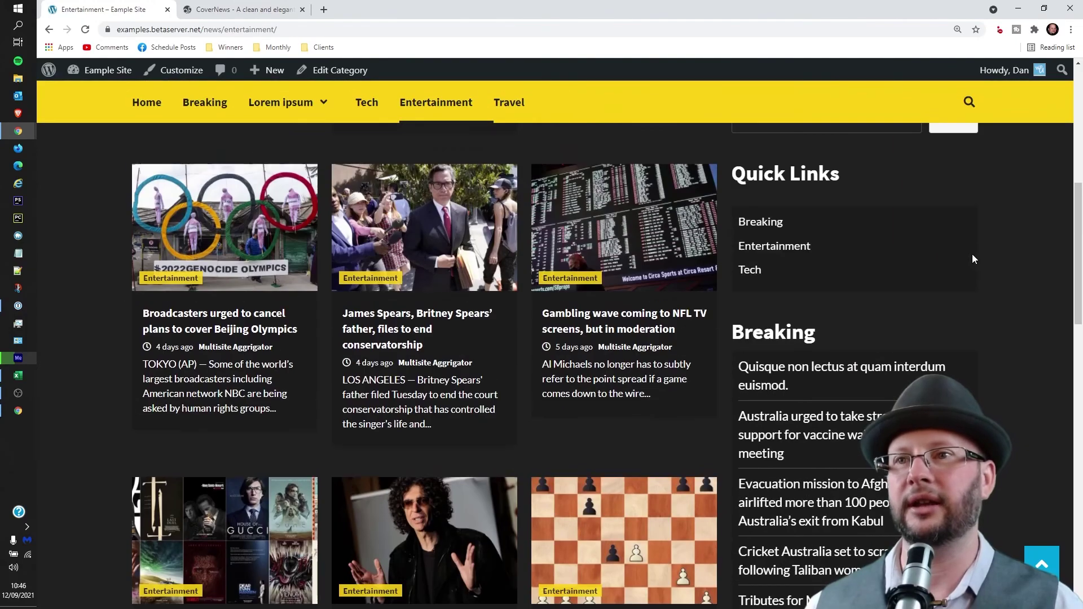
{"action": "scroll", "coordinate": [974, 251], "scroll_direction": "down", "scroll_amount": 5}
{"action": "scroll", "coordinate": [974, 249], "scroll_direction": "up", "scroll_amount": 5}
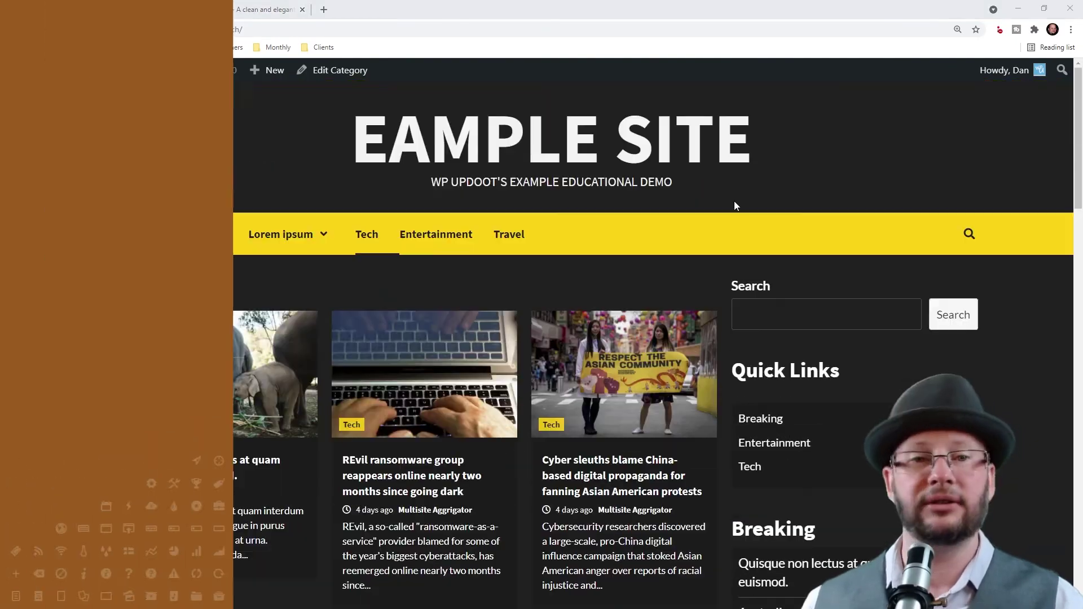